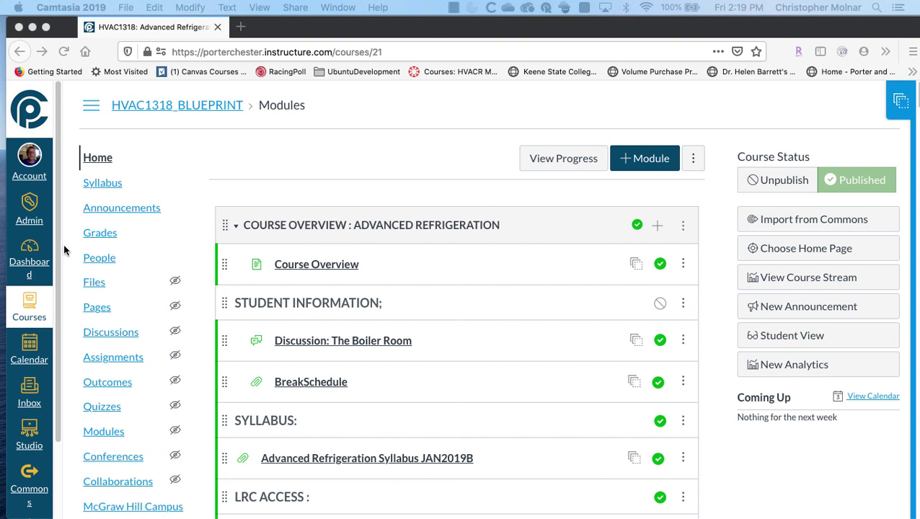
# - Collapse the COURSE OVERVIEW module and scroll down to the Defrost Timers module
pyautogui.scroll(-5, 291, 269)
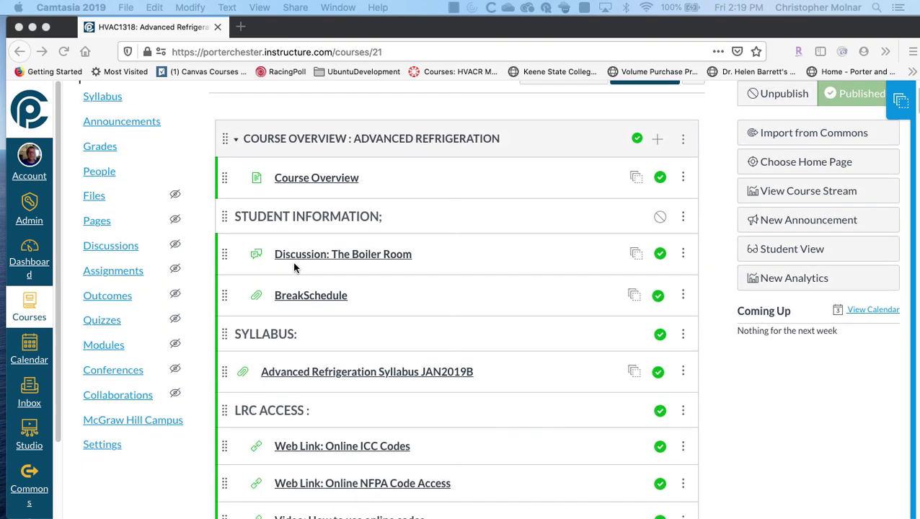
pyautogui.scroll(4, 293, 262)
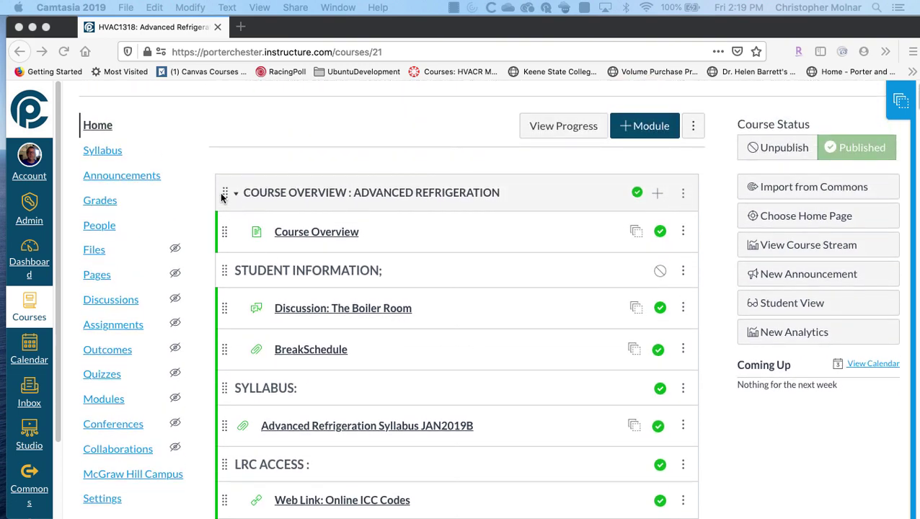
pyautogui.click(225, 195)
pyautogui.click(236, 194)
pyautogui.scroll(-3, 363, 323)
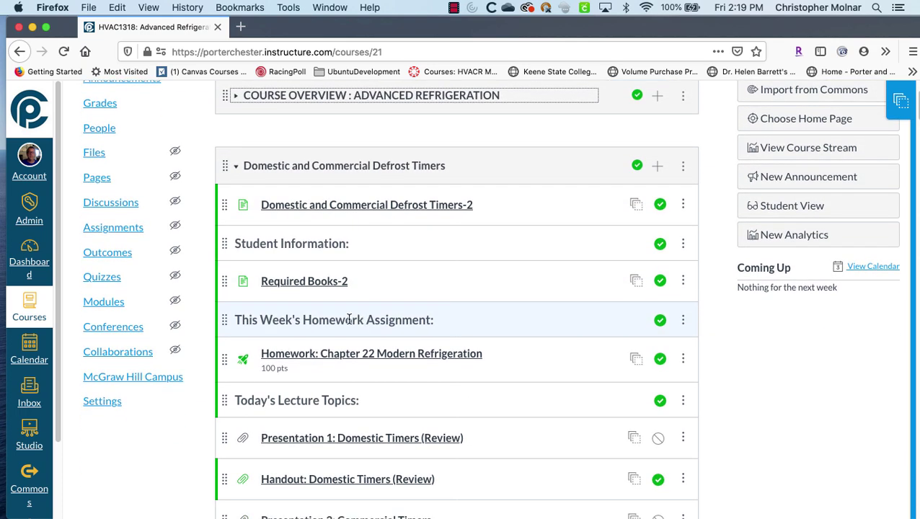
pyautogui.scroll(-1, 357, 321)
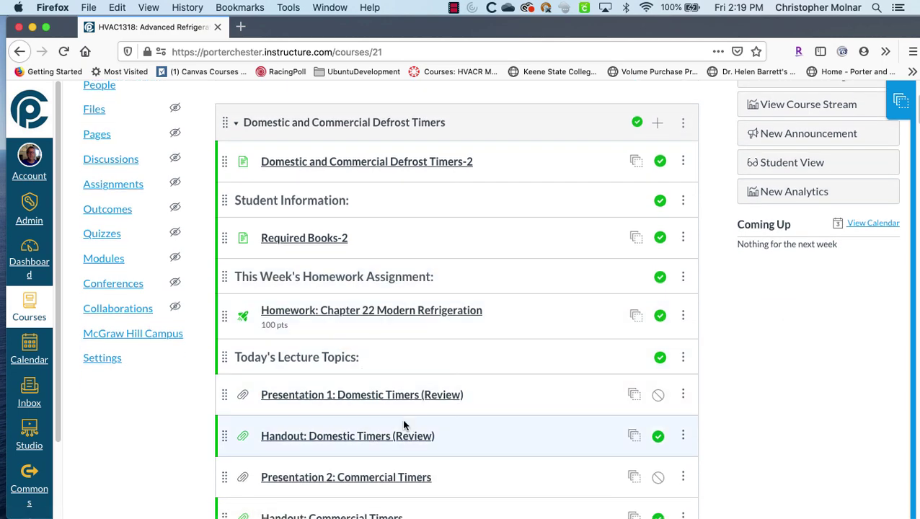
pyautogui.scroll(-2, 404, 426)
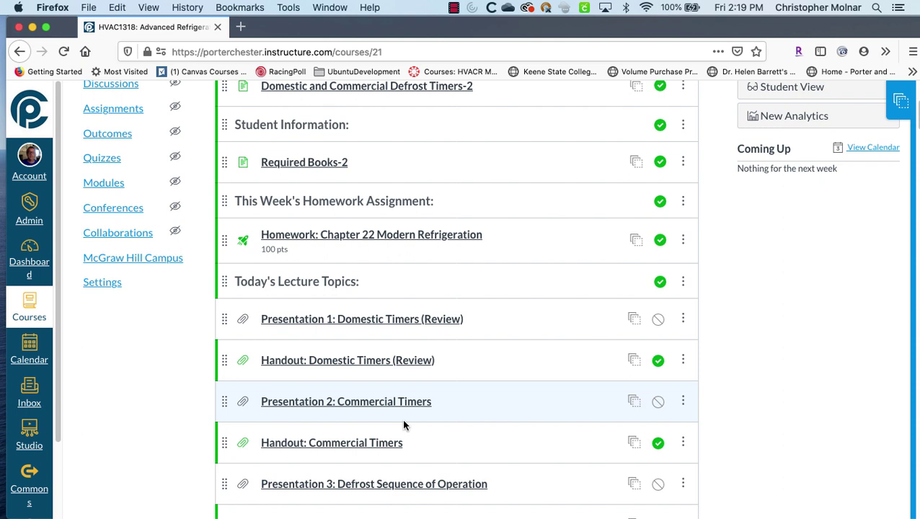
pyautogui.scroll(-5, 404, 425)
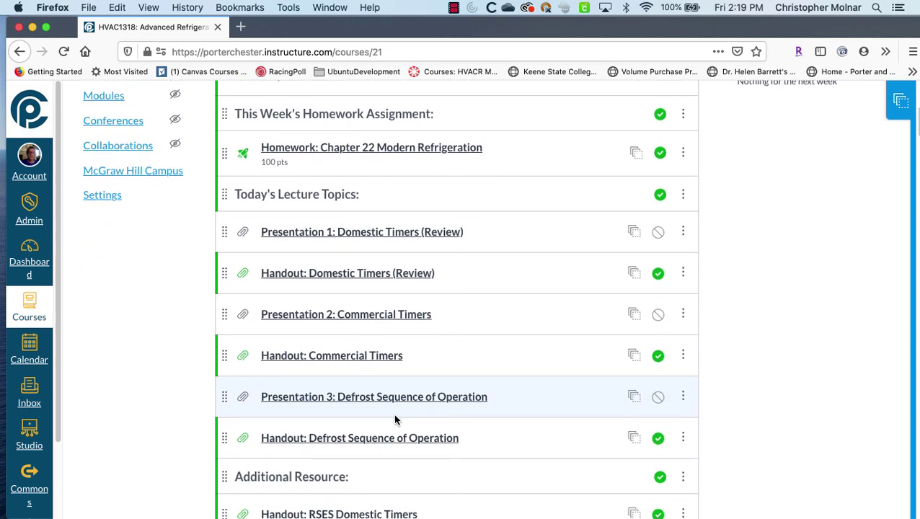
pyautogui.scroll(12, 397, 420)
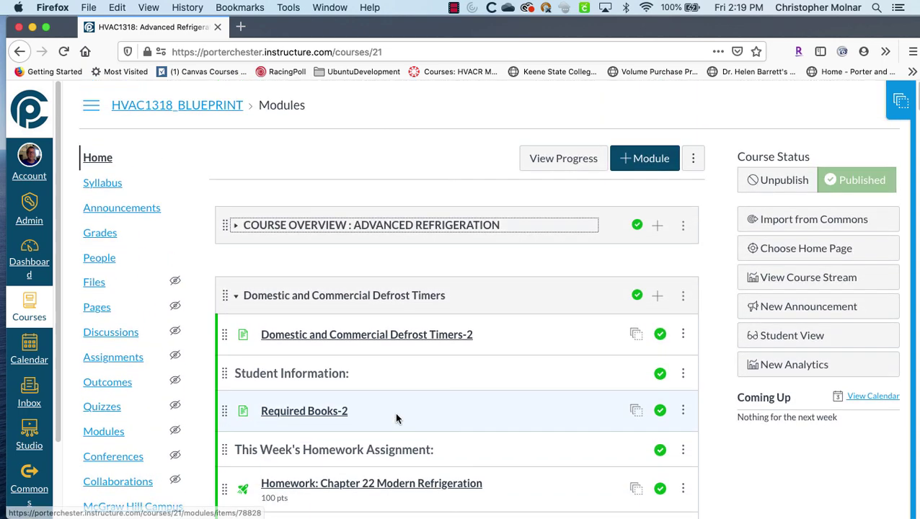
# - Add a text header reading 'DISCUSSION BOARDS:' to the Domestic and Commercial Defrost Timers module
pyautogui.click(659, 298)
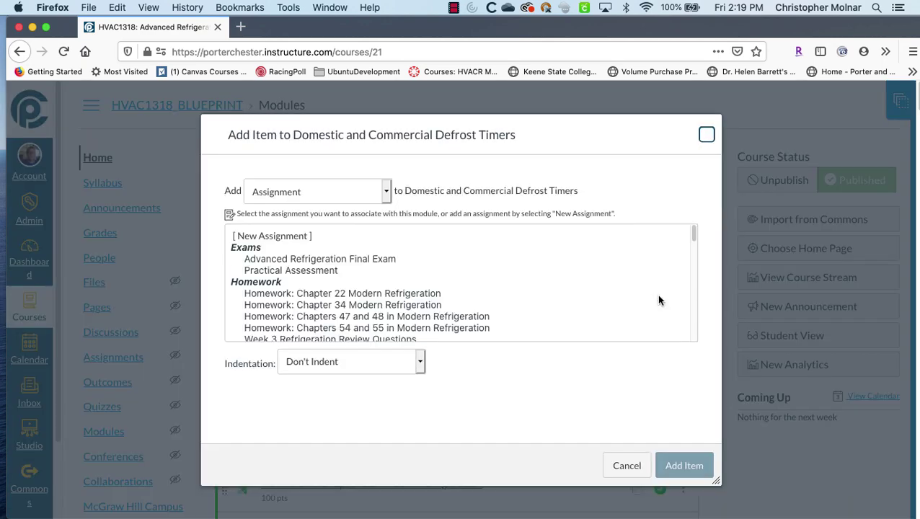
pyautogui.click(324, 199)
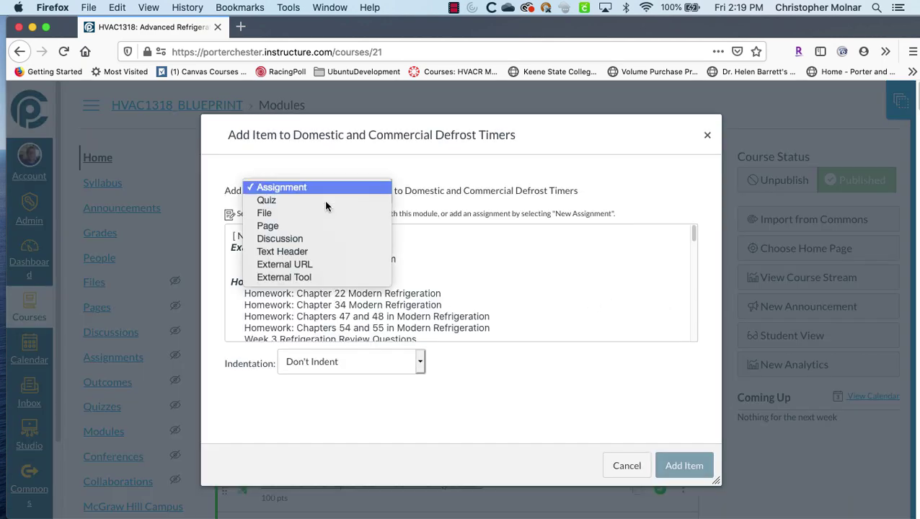
pyautogui.click(309, 251)
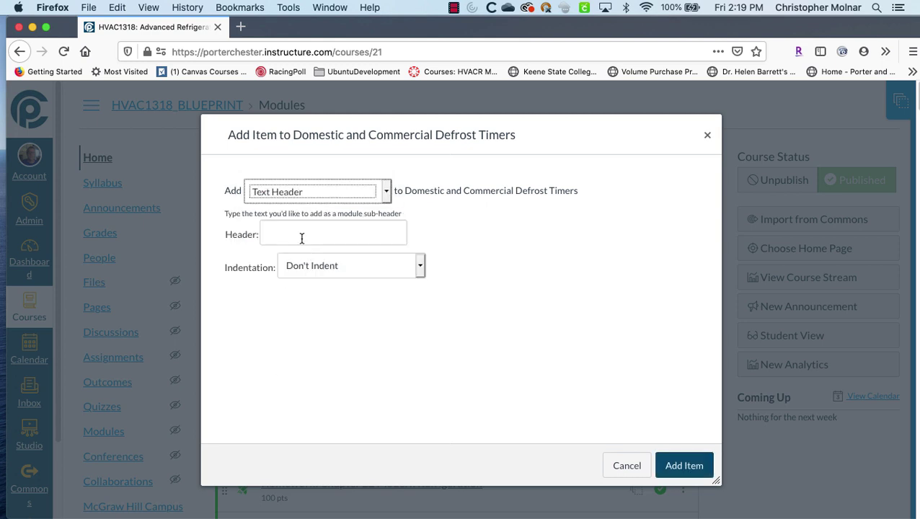
pyautogui.click(302, 238)
pyautogui.write('DISCUSSION BOARDS:')
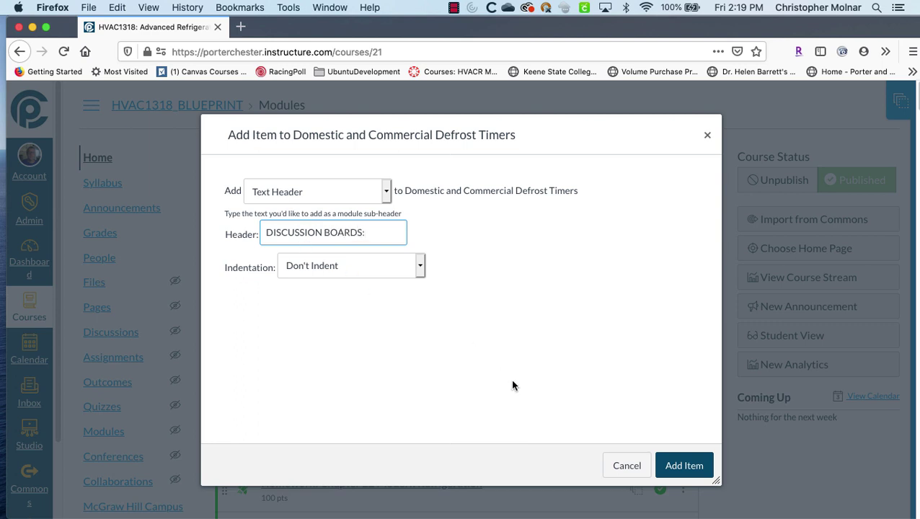
pyautogui.click(665, 468)
# - Publish the new 'DISCUSSION BOARDS:' header at the end of the Defrost Timers module
pyautogui.scroll(-15, 603, 437)
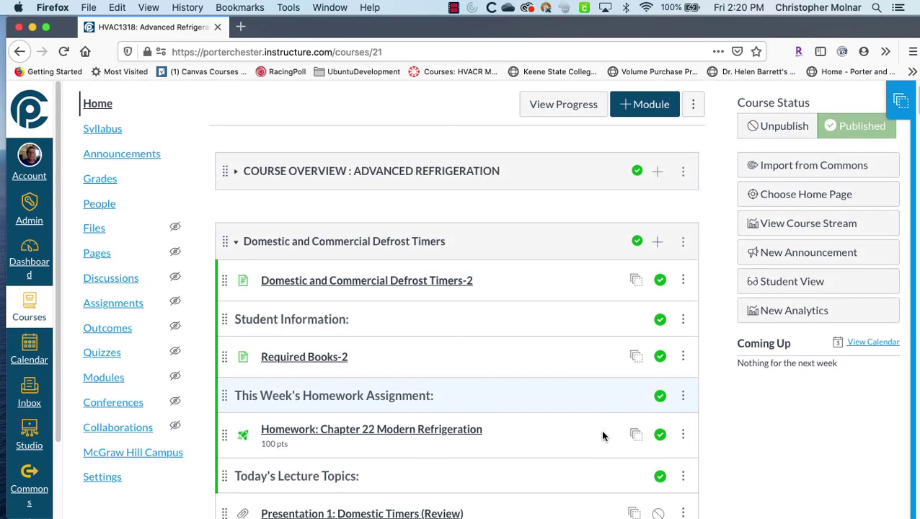
pyautogui.scroll(-10, 603, 436)
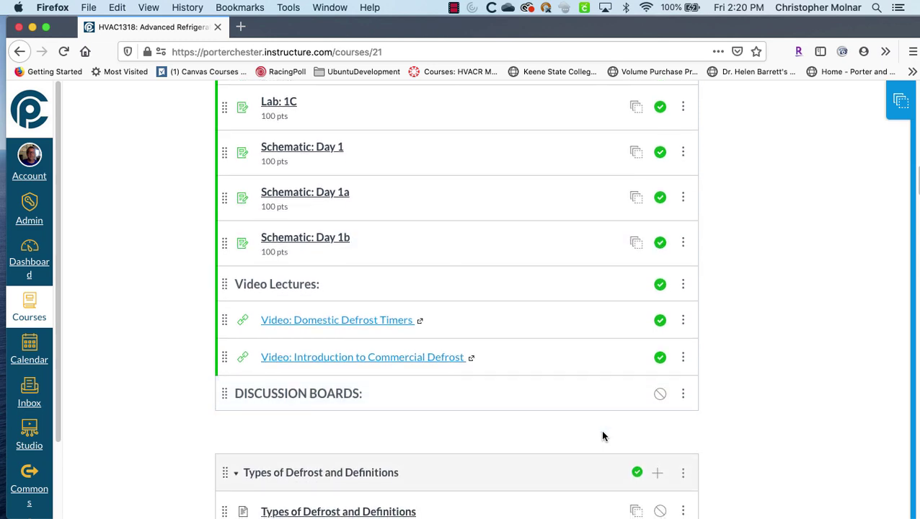
pyautogui.click(660, 395)
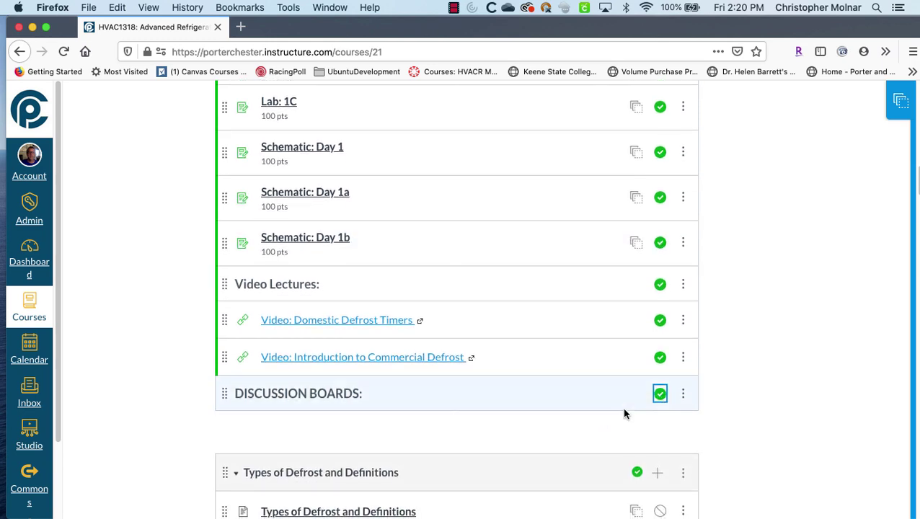
pyautogui.scroll(1, 625, 413)
pyautogui.scroll(10, 626, 415)
pyautogui.scroll(10, 626, 414)
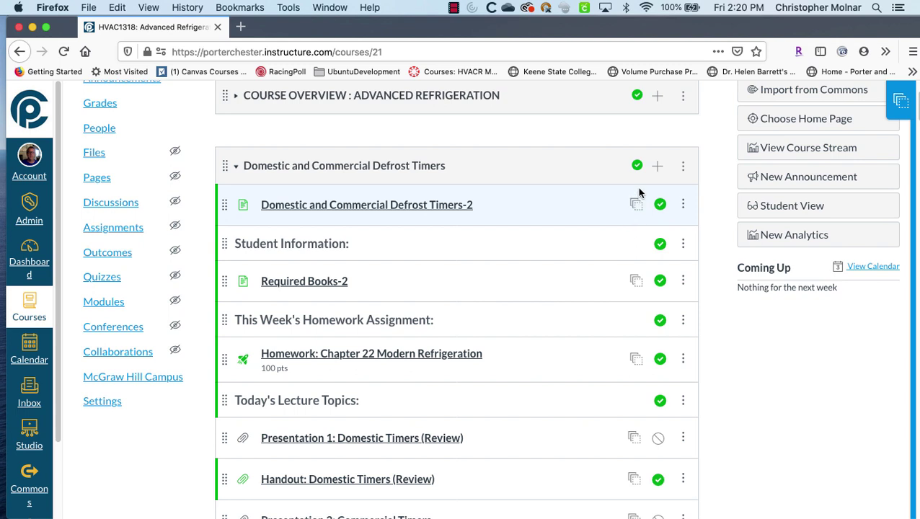
# - Start adding a new discussion topic item to the Defrost Timers module
pyautogui.click(656, 168)
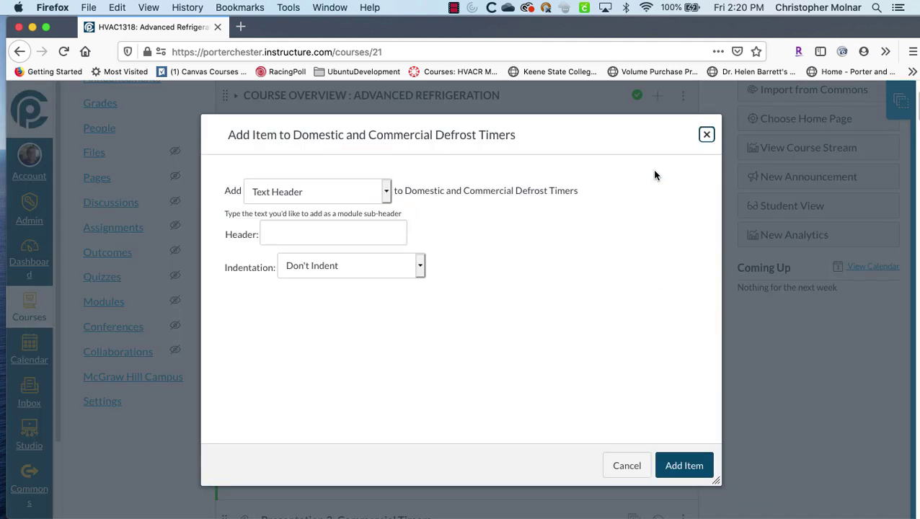
pyautogui.click(386, 194)
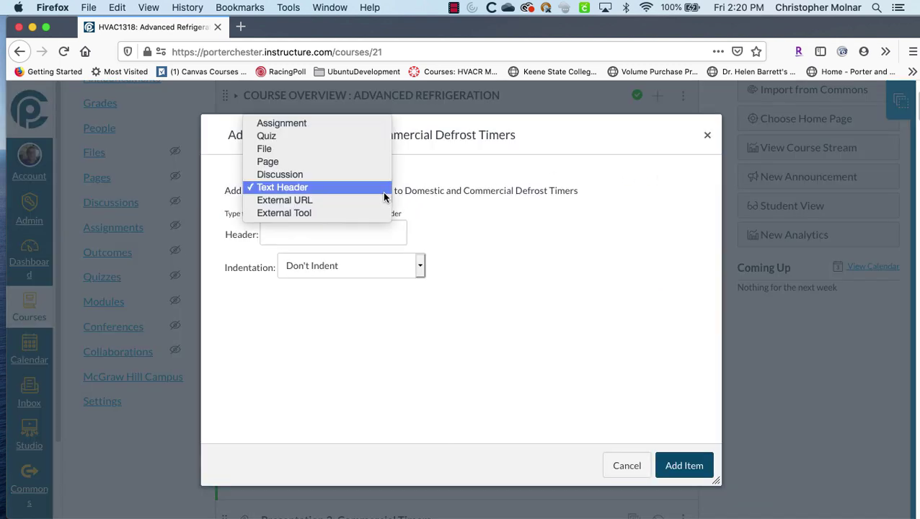
pyautogui.click(353, 173)
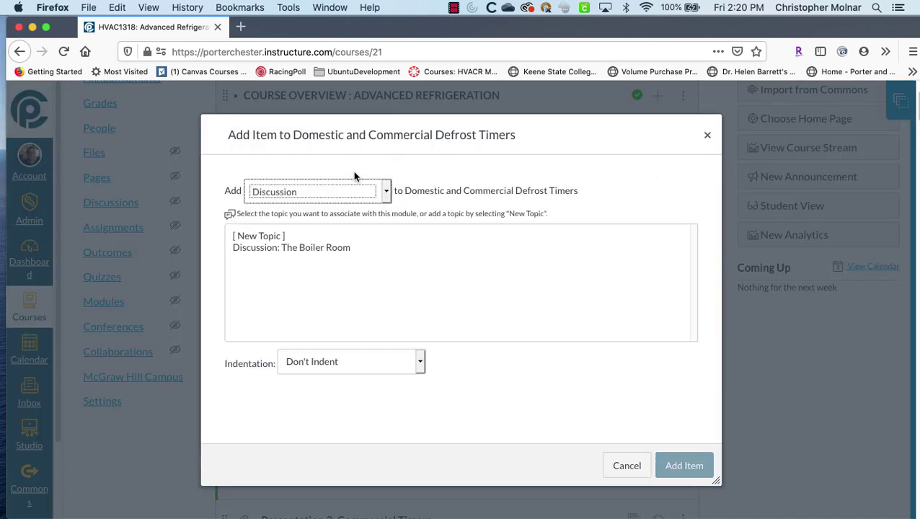
pyautogui.click(281, 236)
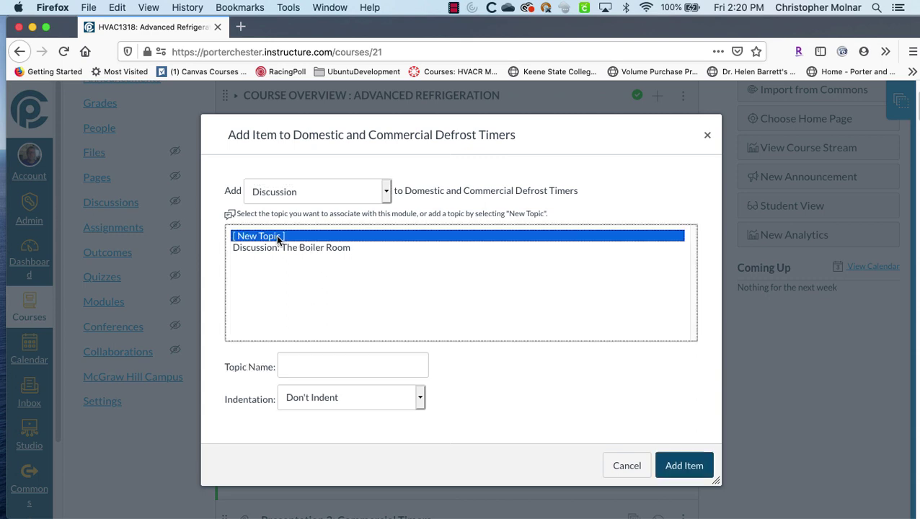
# - Name the topic 'Discussion: Defrost Timers', indent it one level, and add it
pyautogui.click(291, 362)
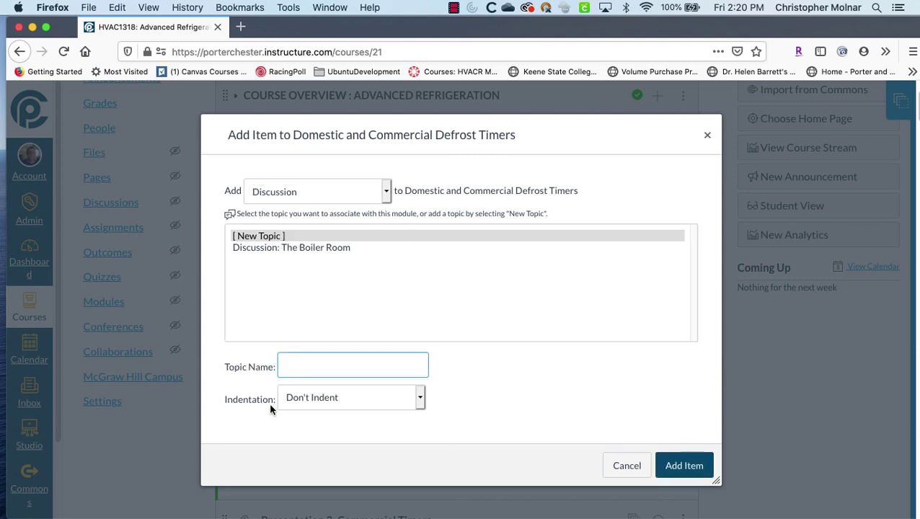
pyautogui.write('Dis')
pyautogui.write('cussion:')
pyautogui.write(' DCfo')
pyautogui.press('BackSpace')
pyautogui.press('BackSpace')
pyautogui.press('BackSpace')
pyautogui.write('emo')
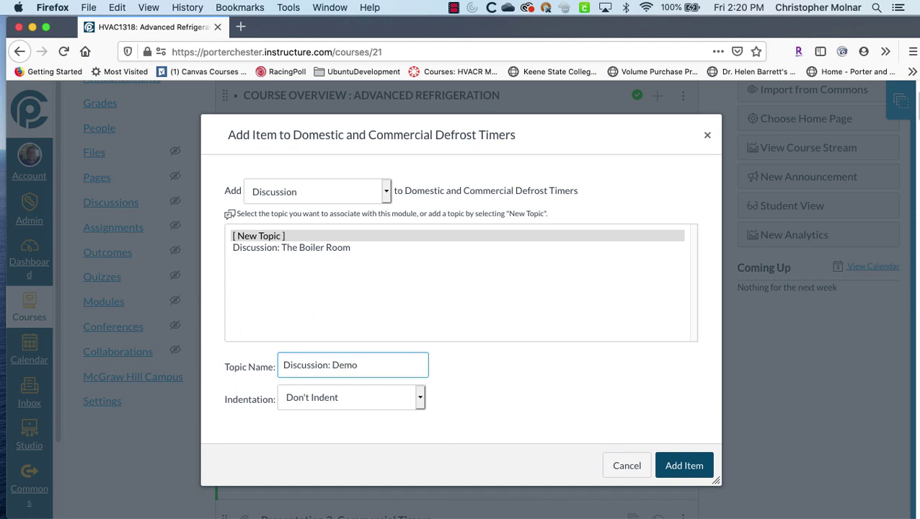
pyautogui.press('BackSpace')
pyautogui.press('BackSpace')
pyautogui.write('frost Timers')
pyautogui.click(324, 401)
pyautogui.click(325, 408)
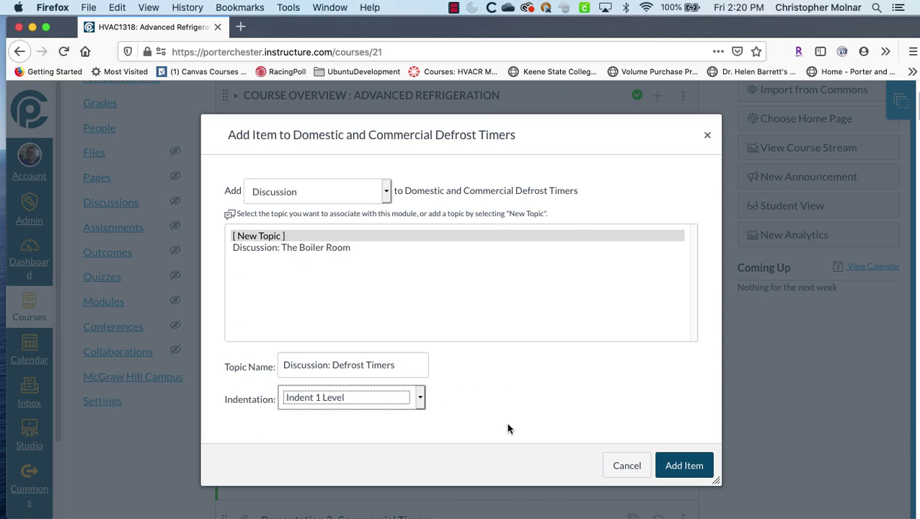
pyautogui.click(686, 464)
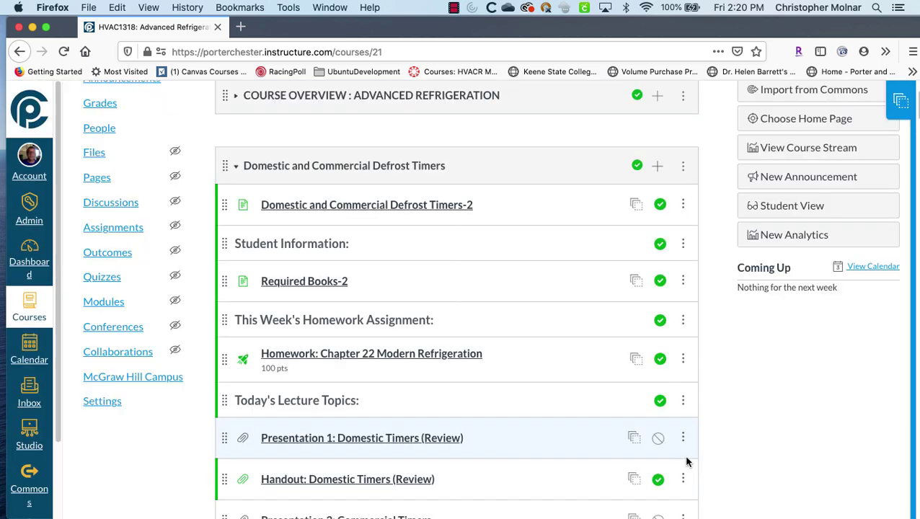
# - Open the 'Discussion: Defrost Timers' topic and bring up its edit page
pyautogui.scroll(-10, 686, 462)
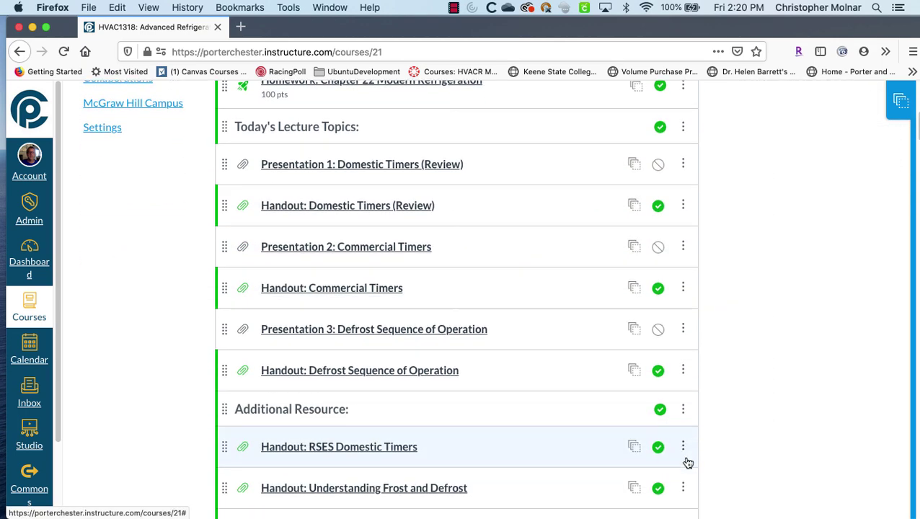
pyautogui.scroll(-20, 689, 463)
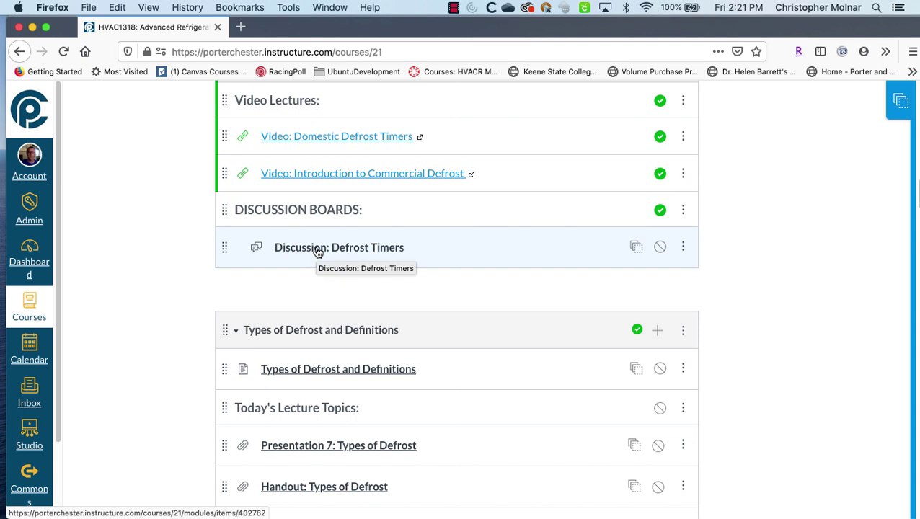
pyautogui.click(317, 249)
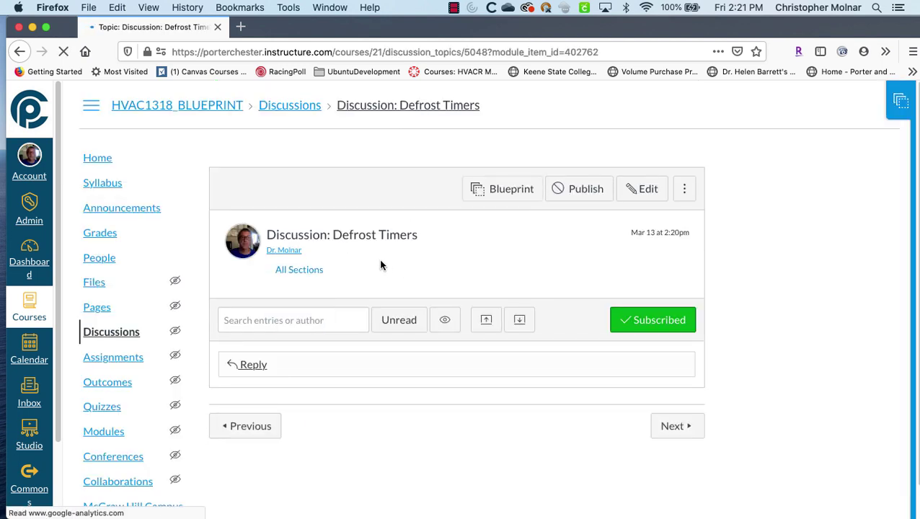
pyautogui.click(647, 190)
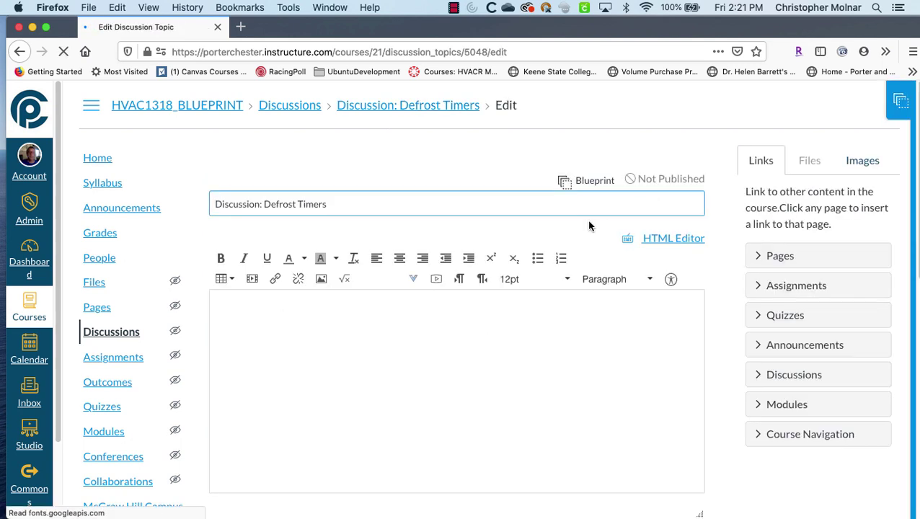
# - Type the question 'What are the differences between the Commercial Defrost and the Domestic Defrost Cycle or Timer?'
pyautogui.click(441, 323)
pyautogui.scroll(-8, 442, 322)
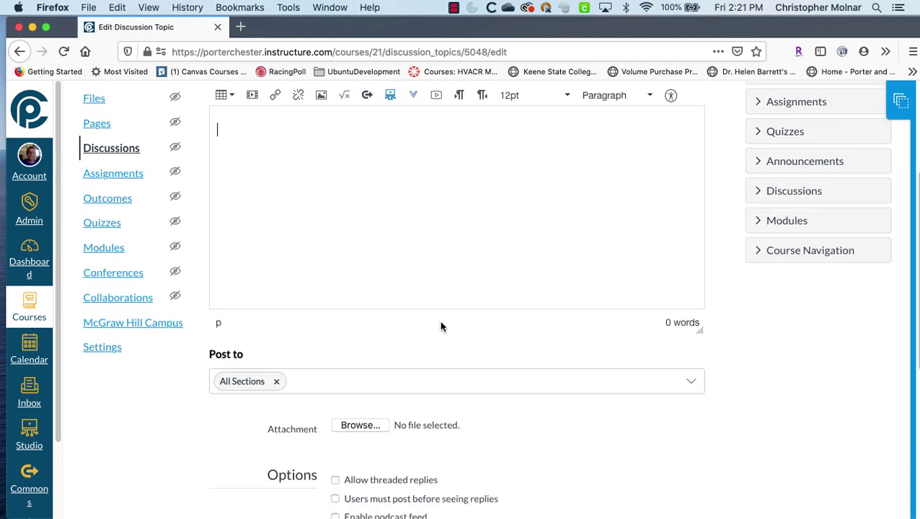
pyautogui.scroll(6, 442, 322)
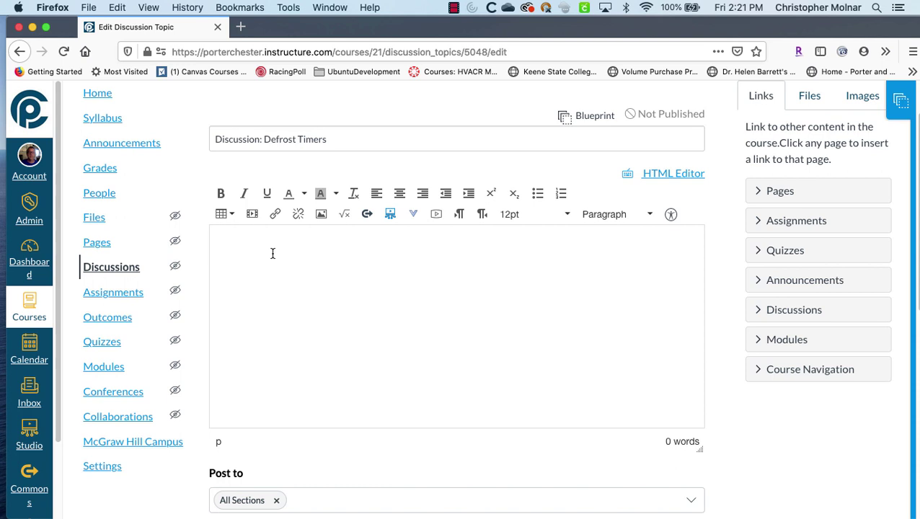
pyautogui.write('What are the differences betwee')
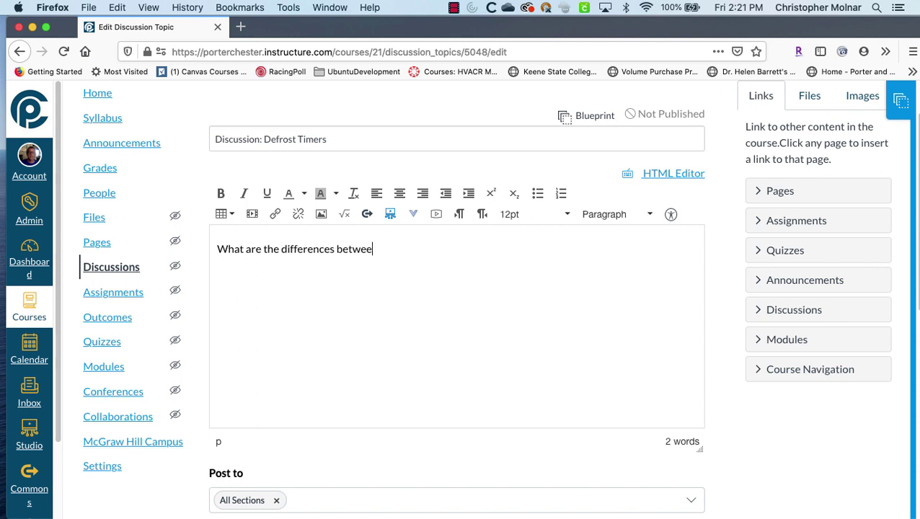
pyautogui.write('n the Commercial')
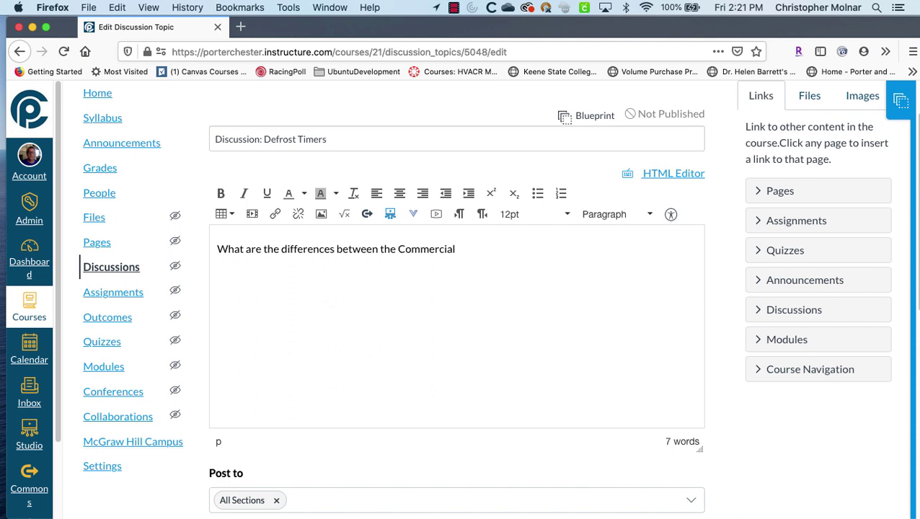
pyautogui.write('Defrost and the Domestic De')
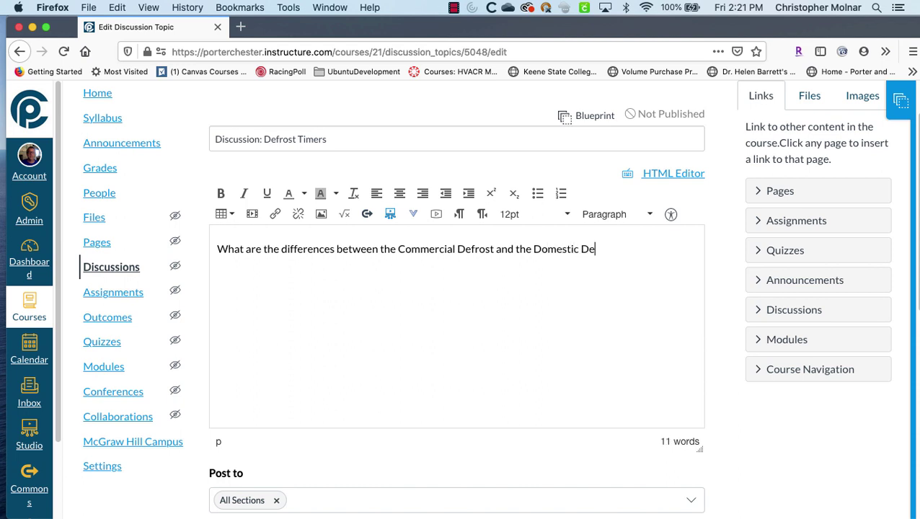
pyautogui.write('gf')
pyautogui.press('BackSpace')
pyautogui.write('frow')
pyautogui.press('BackSpace')
pyautogui.write('st Cycle or Timer?  ')
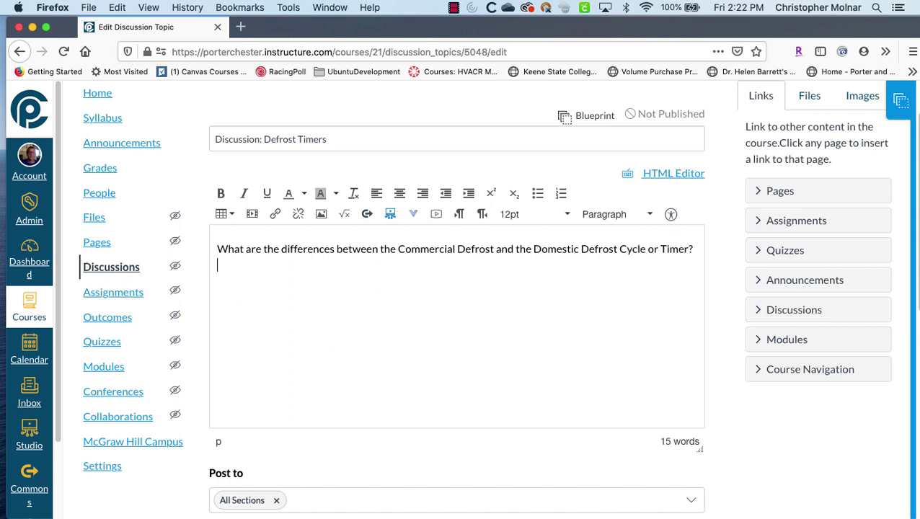
pyautogui.write('Please answer the question')
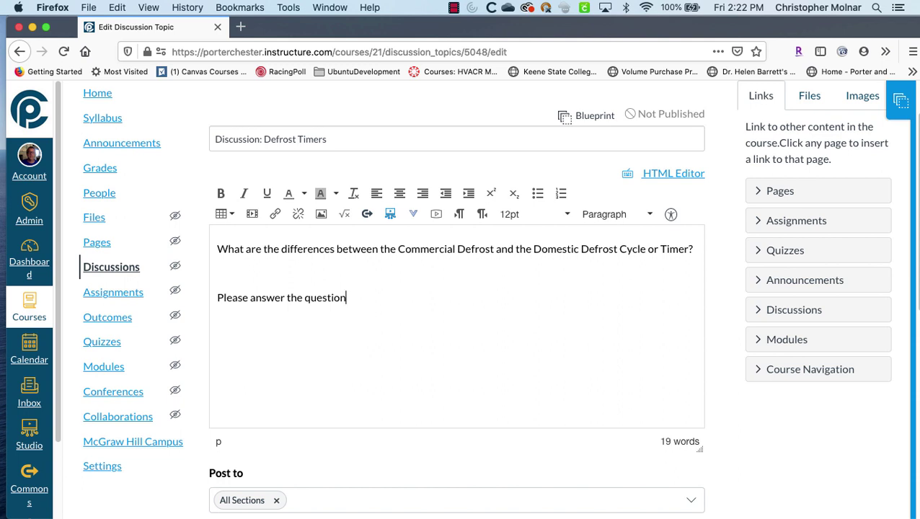
pyautogui.write(' and then add to t')
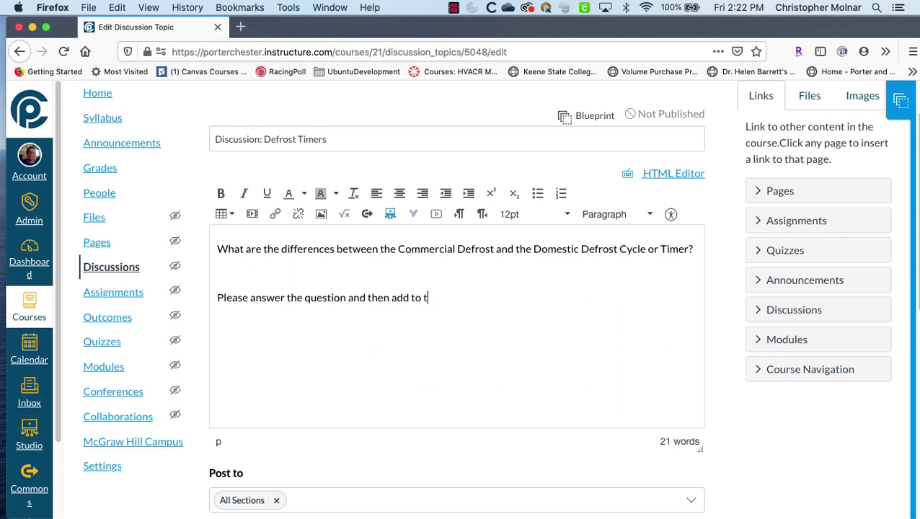
# - Add directions to reply to two classmates, noting simple Yes/I agree answers are not enough
pyautogui.write('he posts of two cla')
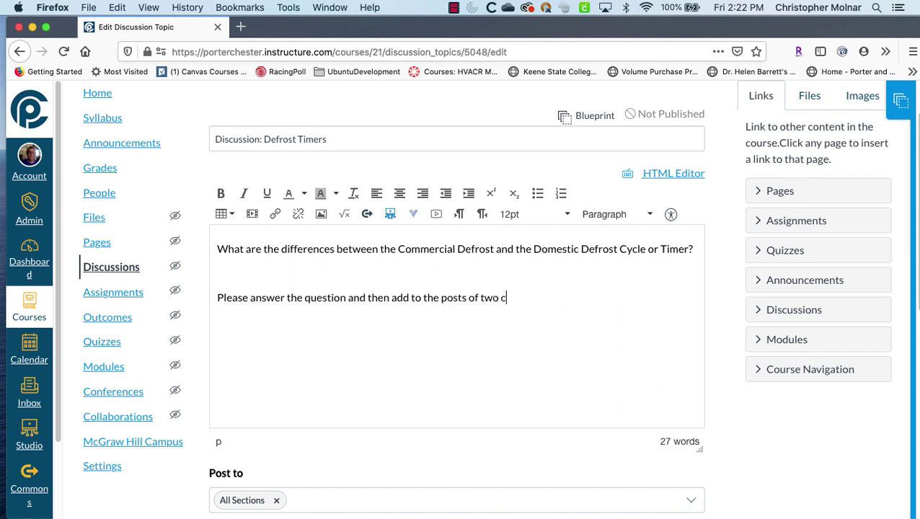
pyautogui.press('BackSpace')
pyautogui.press('BackSpace')
pyautogui.press('BackSpace')
pyautogui.write('of your classmate')
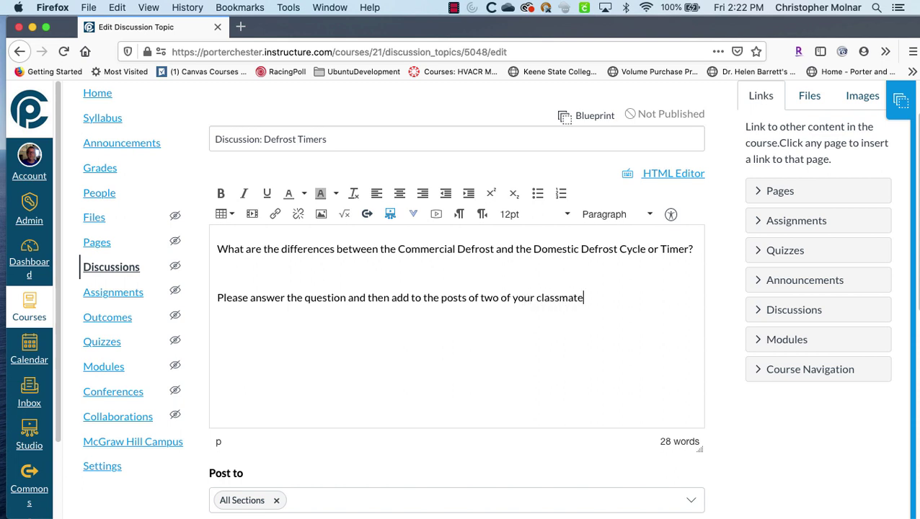
pyautogui.write('s. Simple Yes/')
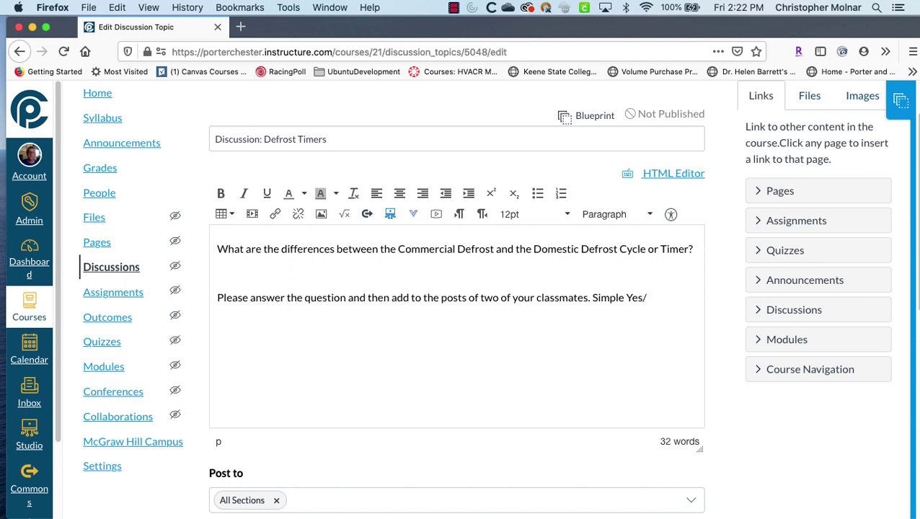
pyautogui.write('I ag')
pyautogui.press('BackSpace')
pyautogui.write('agree answers are n')
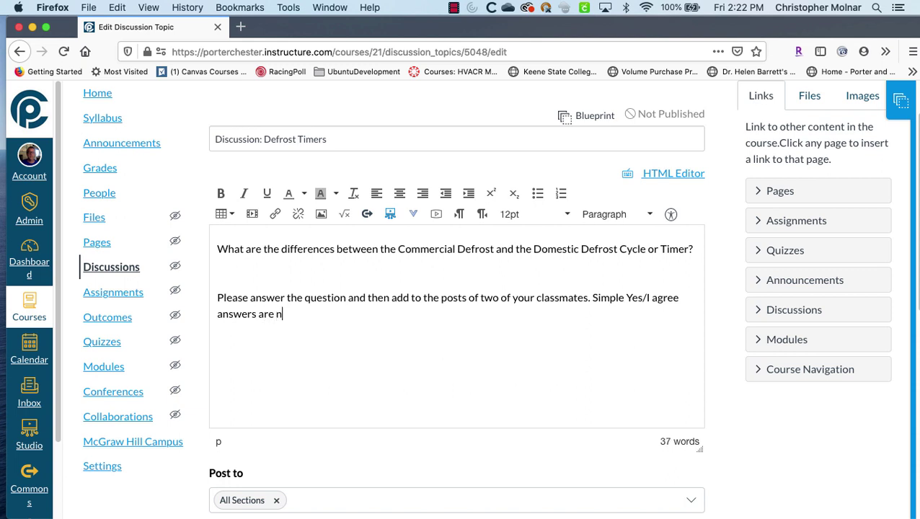
pyautogui.write('ot enough.Please rem')
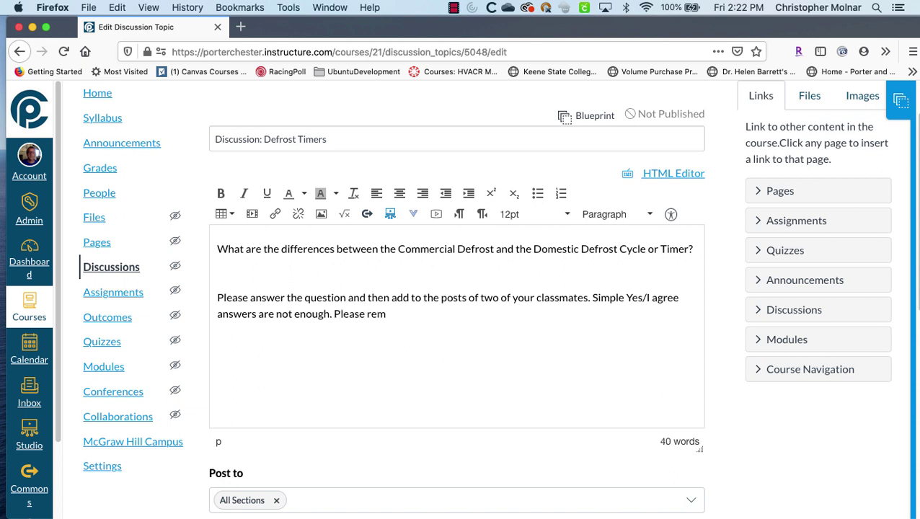
# - Append 'Please remember to check back and answer any additional questions posted by your instructor.' with correct spelling
pyautogui.write('ember to check back ')
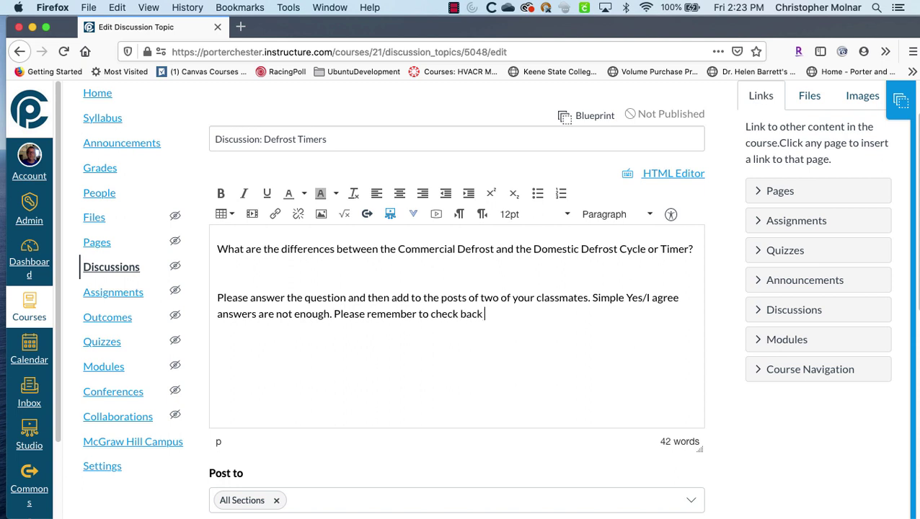
pyautogui.write('and answer any aditional questions p')
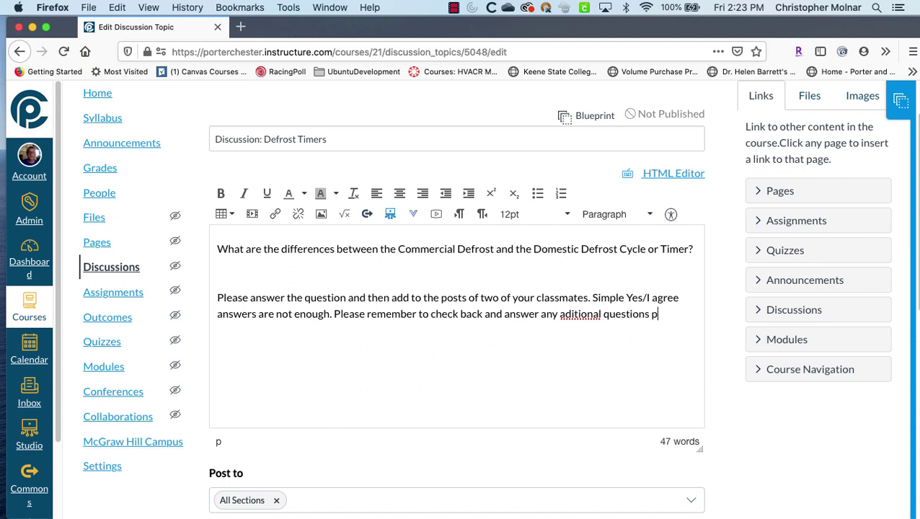
pyautogui.write('osted by your i')
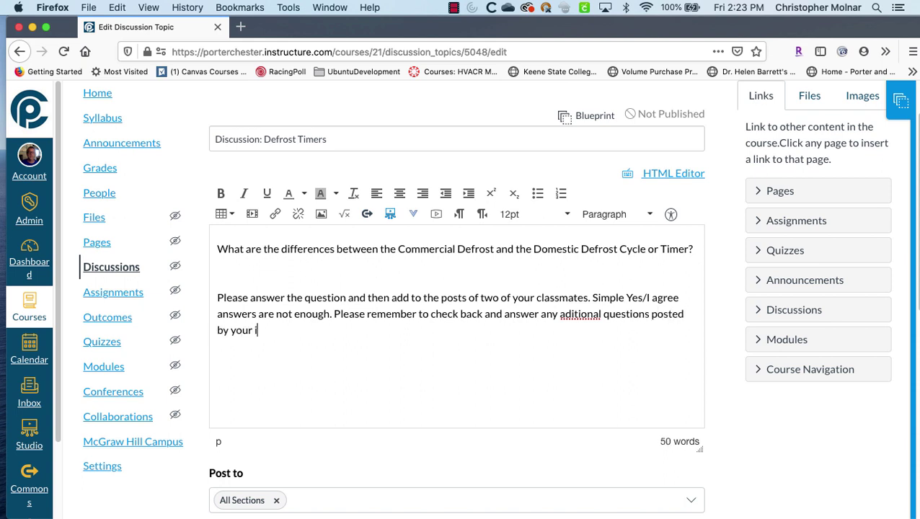
pyautogui.write('nstructor.')
pyautogui.rightClick(576, 319)
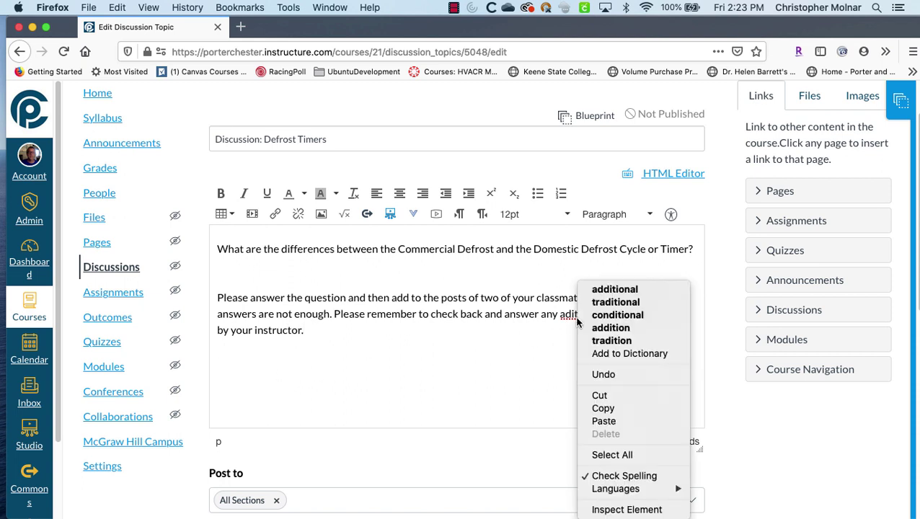
pyautogui.click(615, 289)
pyautogui.click(324, 328)
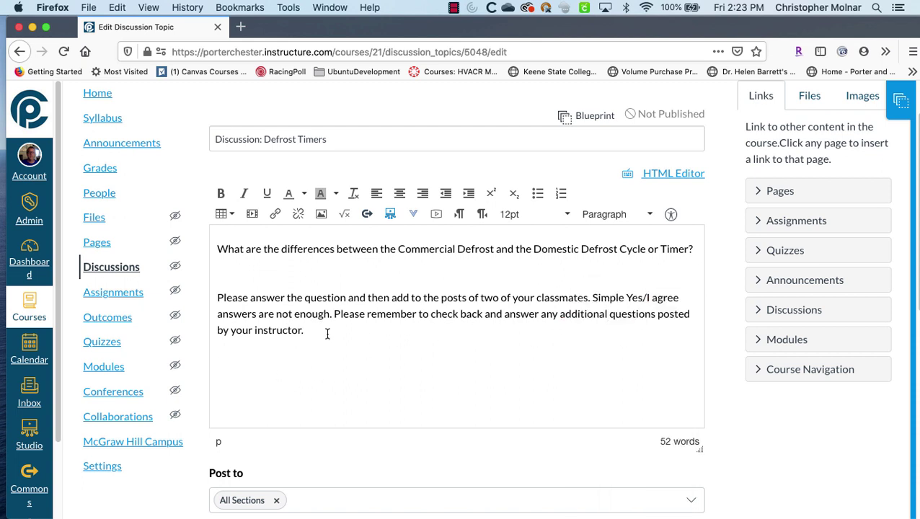
# - Turn on Allow threaded replies, Users must post before seeing replies, and Graded
pyautogui.scroll(-5, 303, 345)
pyautogui.scroll(3, 302, 319)
pyautogui.scroll(-4, 290, 305)
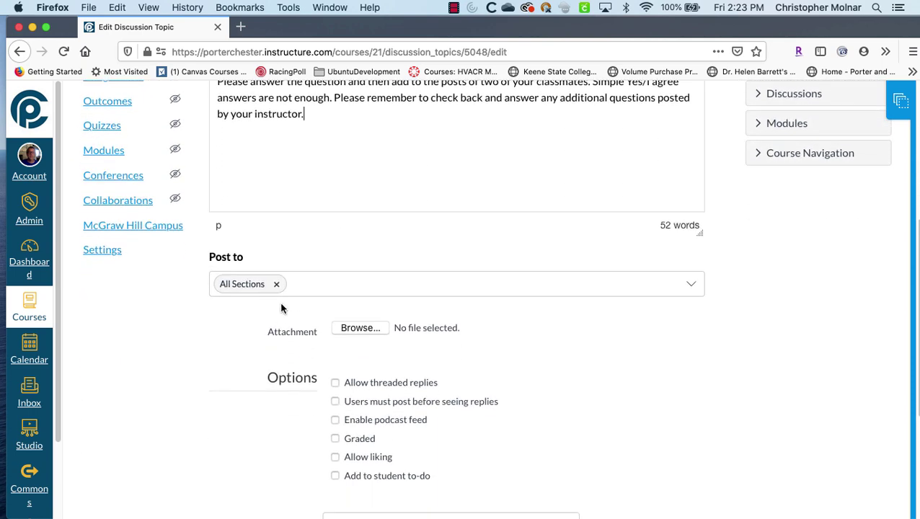
pyautogui.scroll(-1, 184, 339)
pyautogui.scroll(-2, 184, 340)
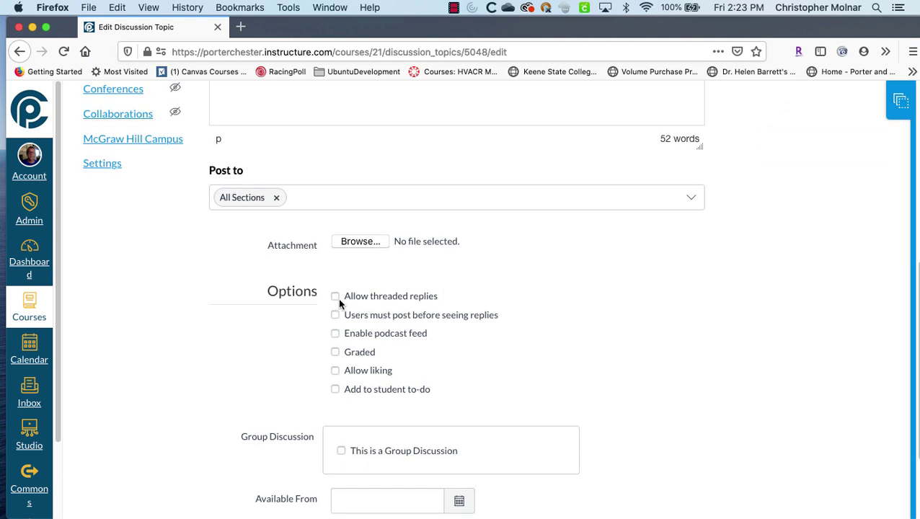
pyautogui.click(336, 298)
pyautogui.scroll(-1, 581, 325)
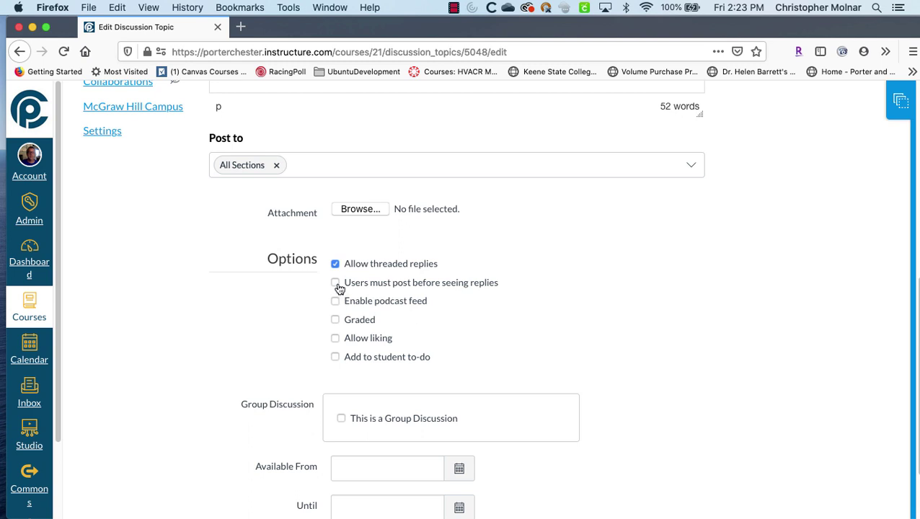
pyautogui.click(336, 283)
pyautogui.click(334, 319)
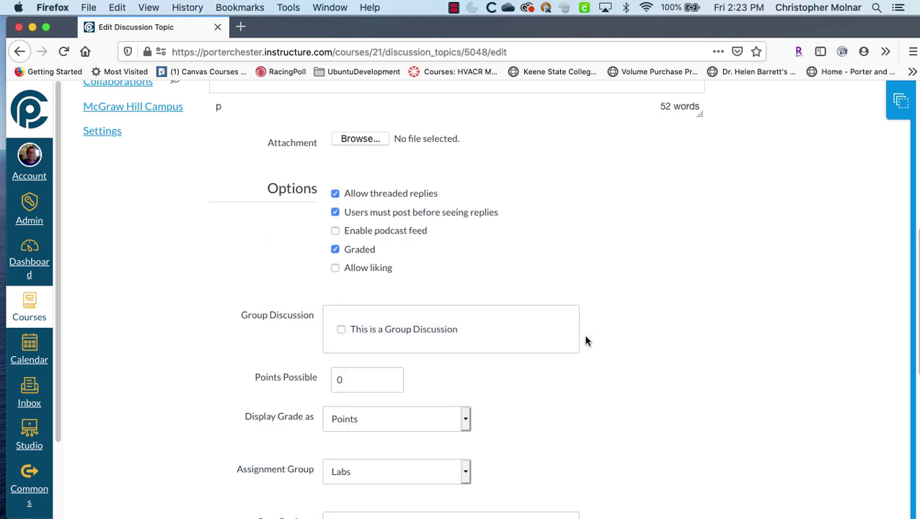
# - Set Points Possible to 100 and the Assignment Group to Quizzes
pyautogui.scroll(-1, 588, 341)
pyautogui.scroll(-2, 588, 341)
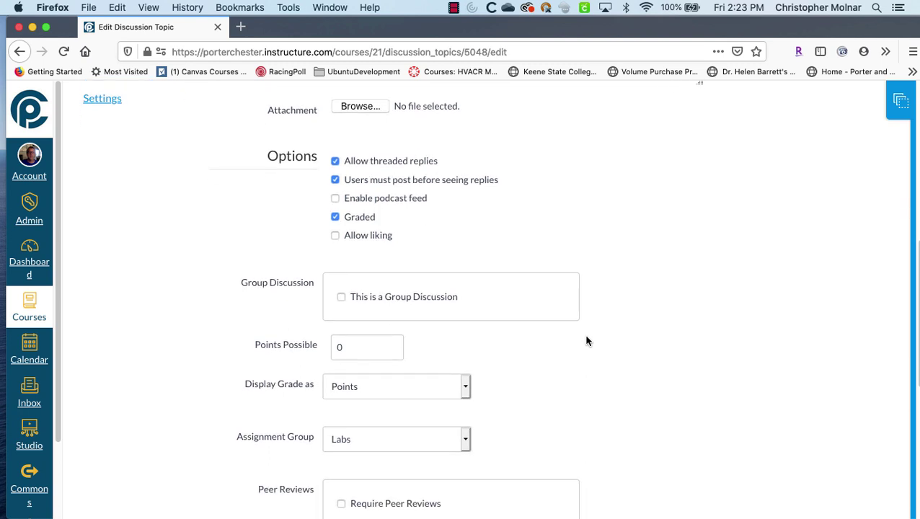
pyautogui.click(353, 347)
pyautogui.write('100')
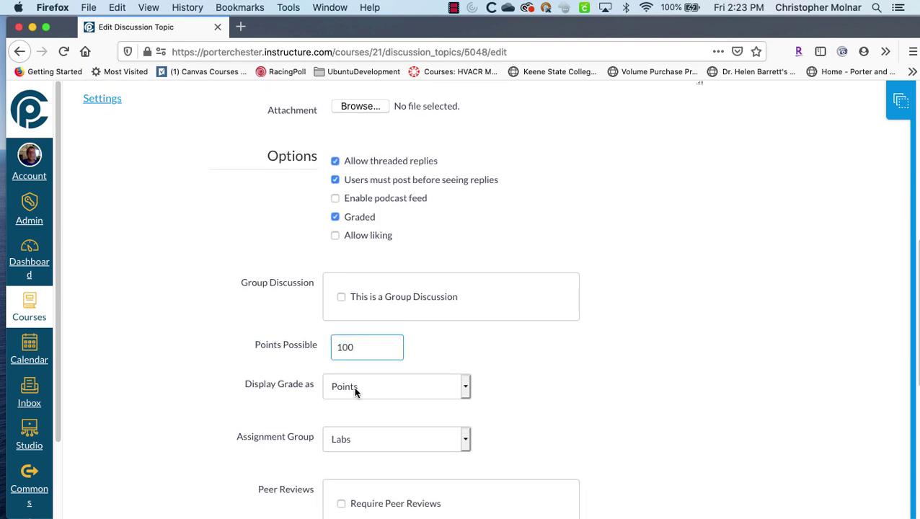
pyautogui.click(383, 438)
pyautogui.click(383, 444)
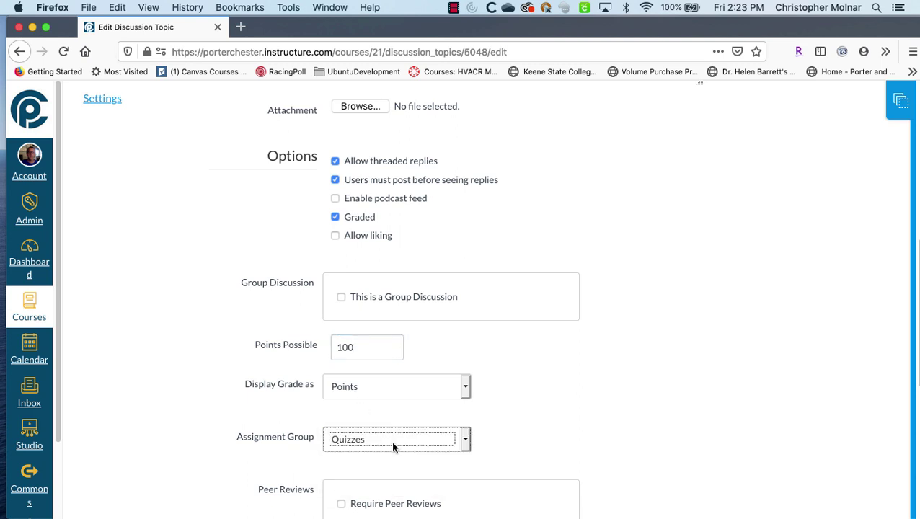
pyautogui.scroll(-5, 546, 439)
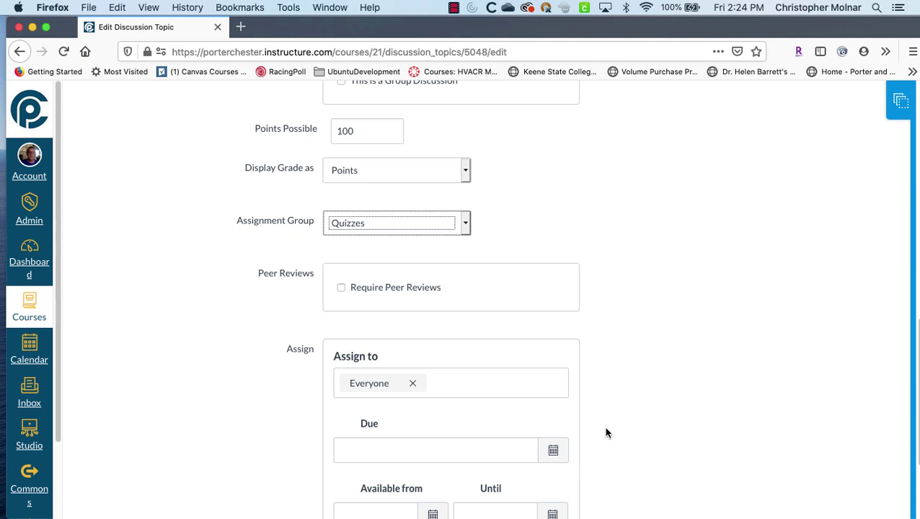
pyautogui.scroll(-3, 604, 432)
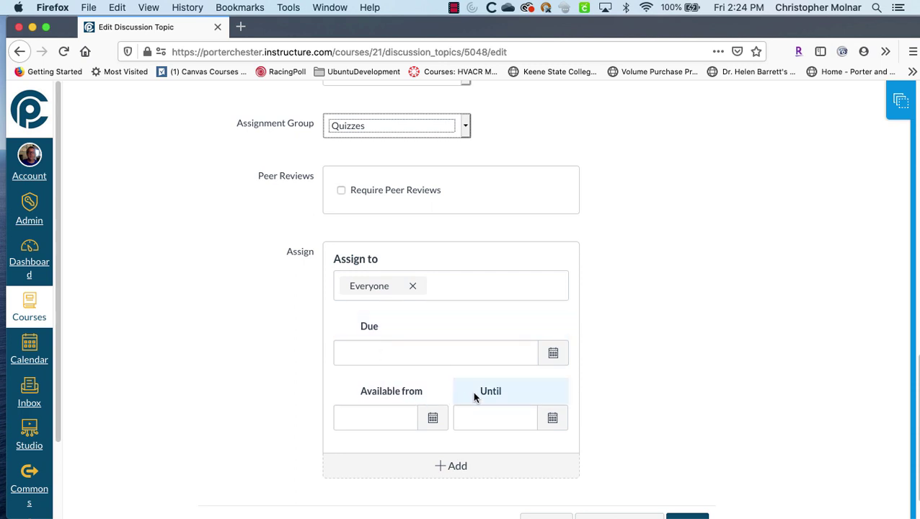
pyautogui.scroll(-2, 655, 408)
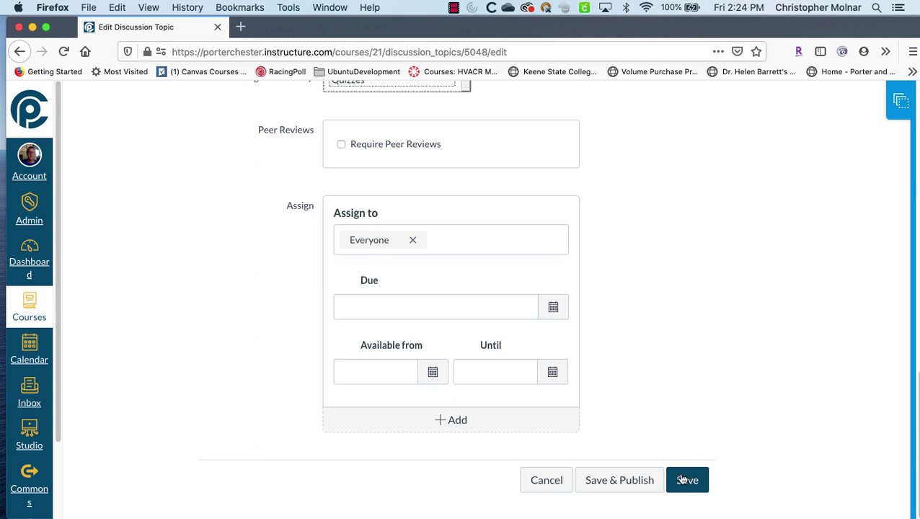
# - Save & Publish the discussion, then return to the HVAC1318_BLUEPRINT course
pyautogui.click(593, 491)
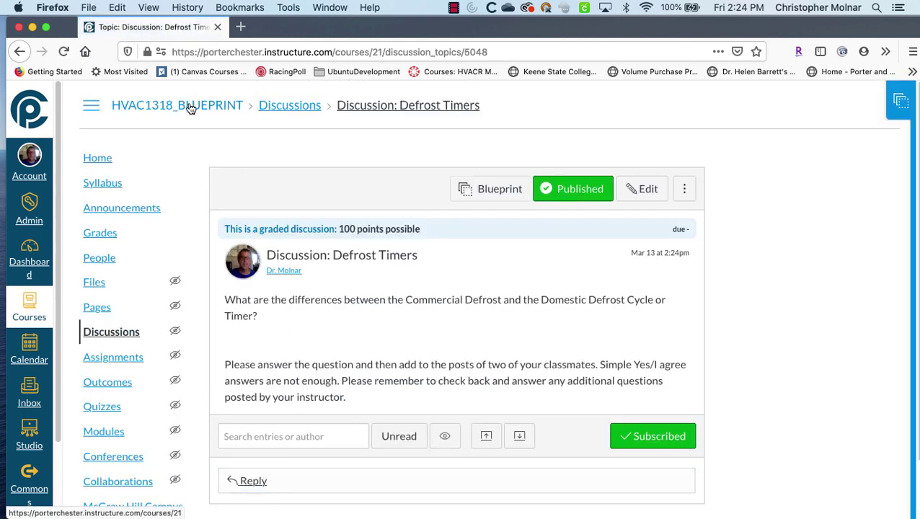
pyautogui.scroll(-2, 295, 144)
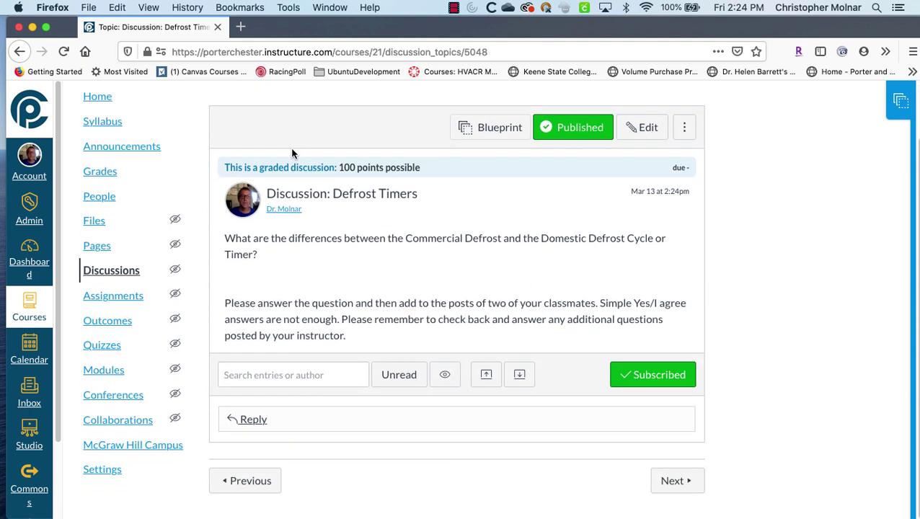
pyautogui.scroll(2, 291, 146)
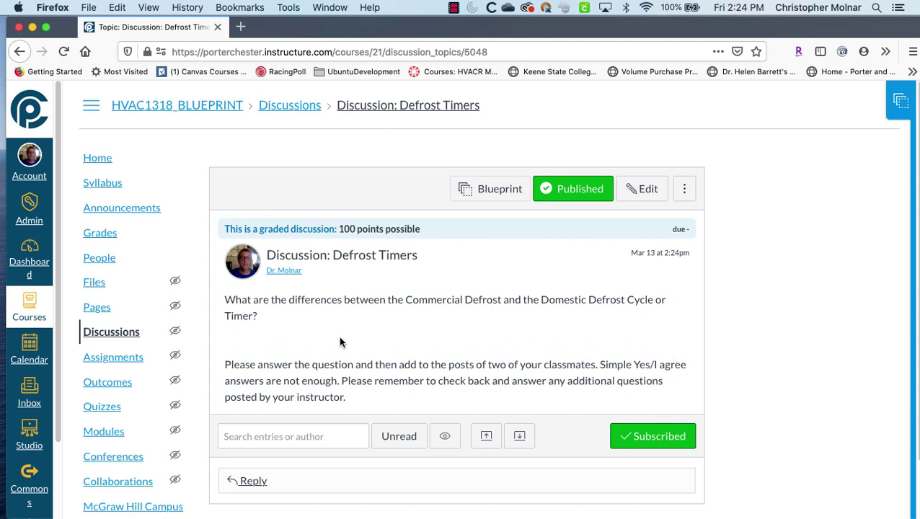
pyautogui.click(190, 109)
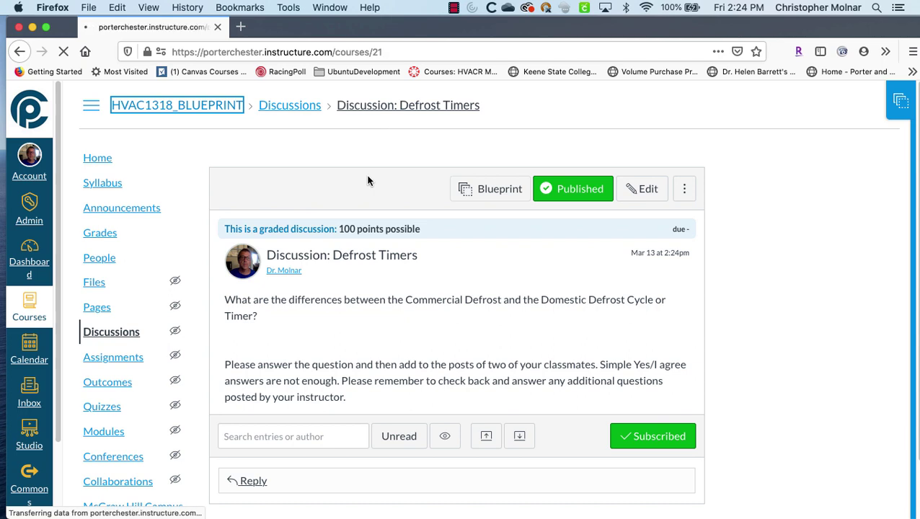
# - Scroll the Modules page to confirm Discussion: Defrost Timers (100 pts) is listed under DISCUSSION BOARDS
pyautogui.scroll(-5, 368, 181)
pyautogui.scroll(-15, 366, 181)
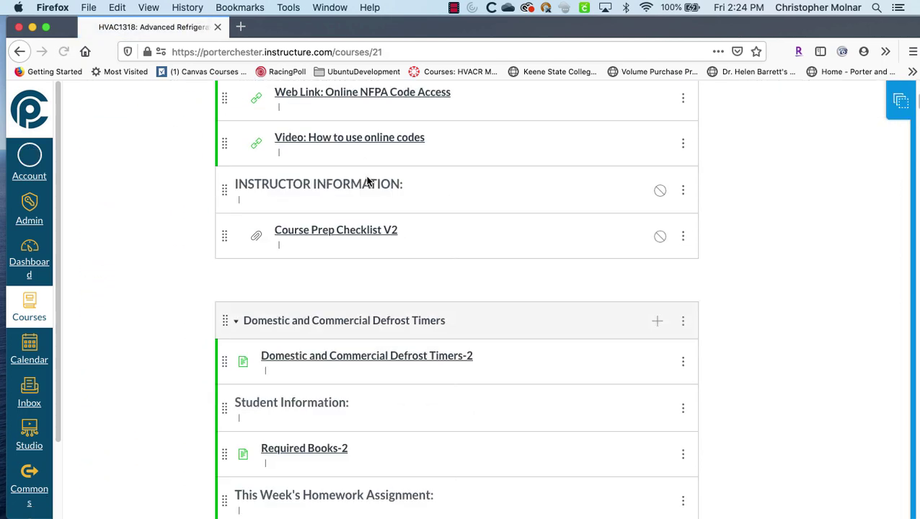
pyautogui.scroll(10, 367, 181)
pyautogui.scroll(-1, 367, 181)
pyautogui.scroll(5, 375, 246)
pyautogui.scroll(-10, 374, 246)
pyautogui.scroll(-15, 374, 246)
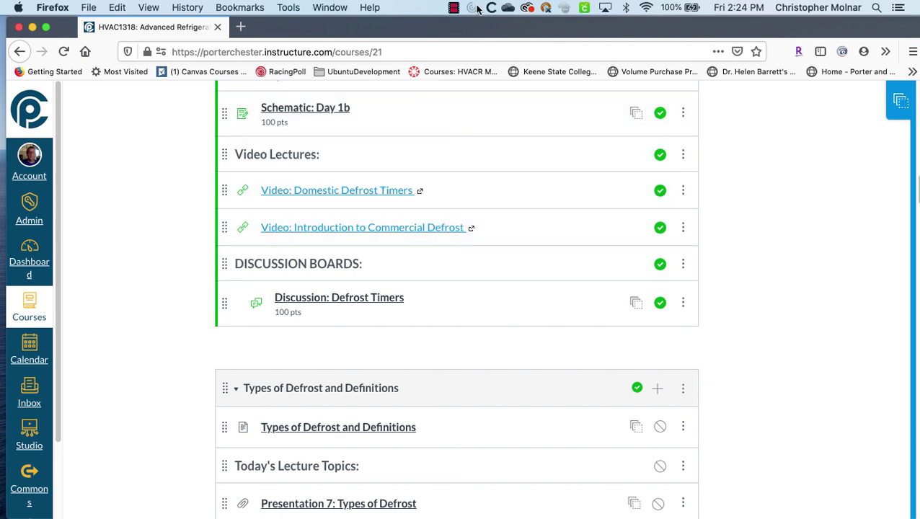
pyautogui.click(453, 8)
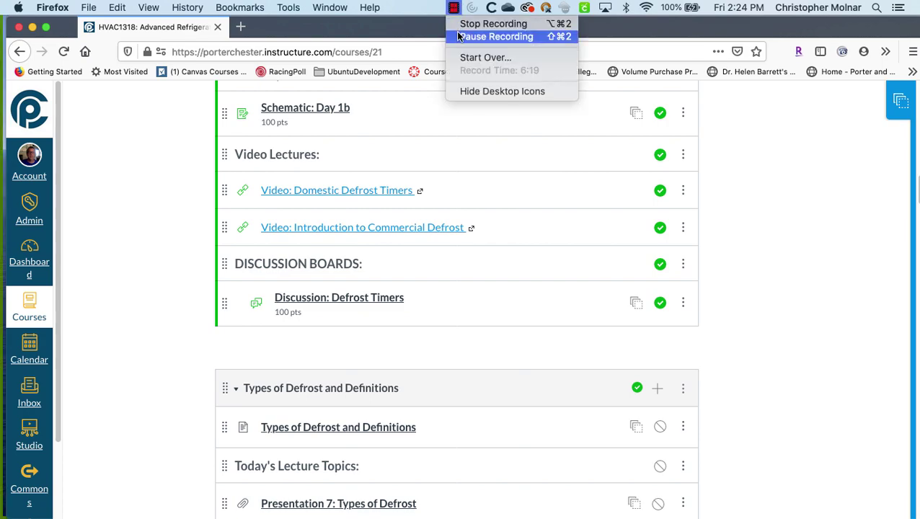